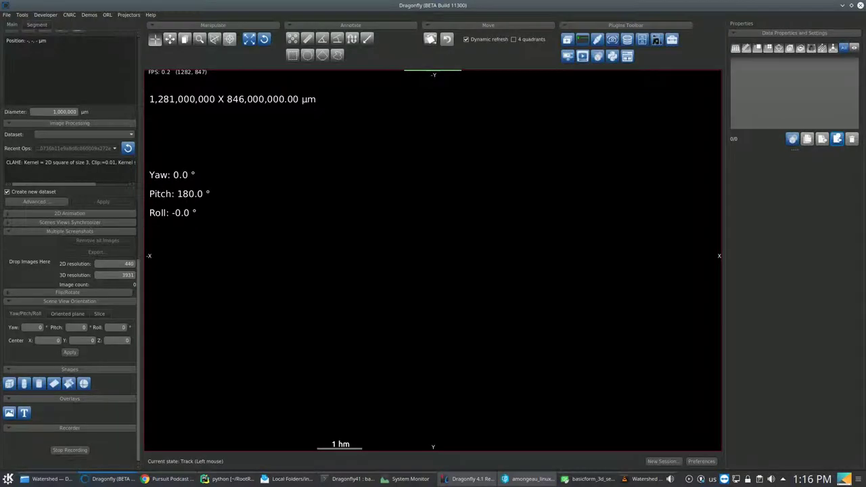
# Step: Import fibers.ORSObject with its Tip0.5um_0001 dataset and New ROI
pyautogui.click(836, 138)
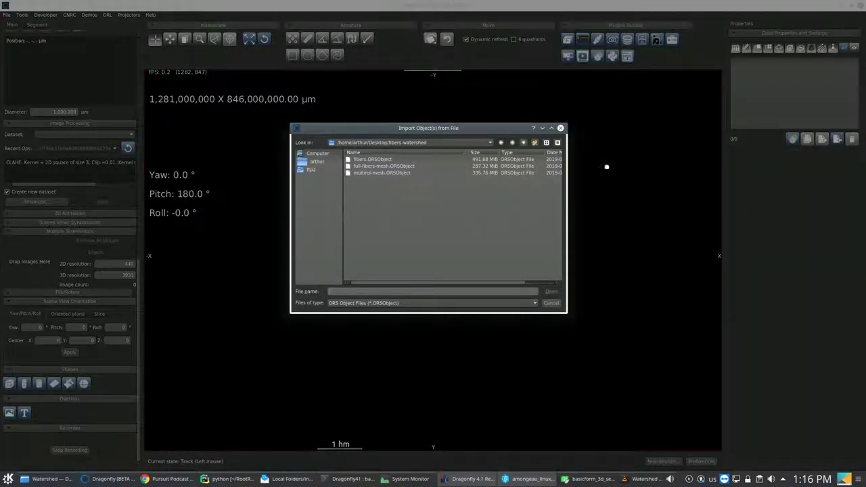
pyautogui.click(430, 159)
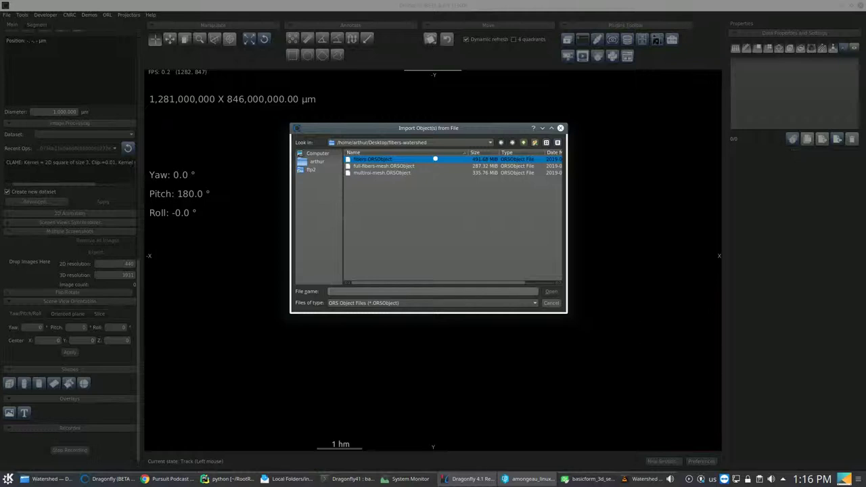
pyautogui.doubleClick(434, 158)
pyautogui.click(450, 166)
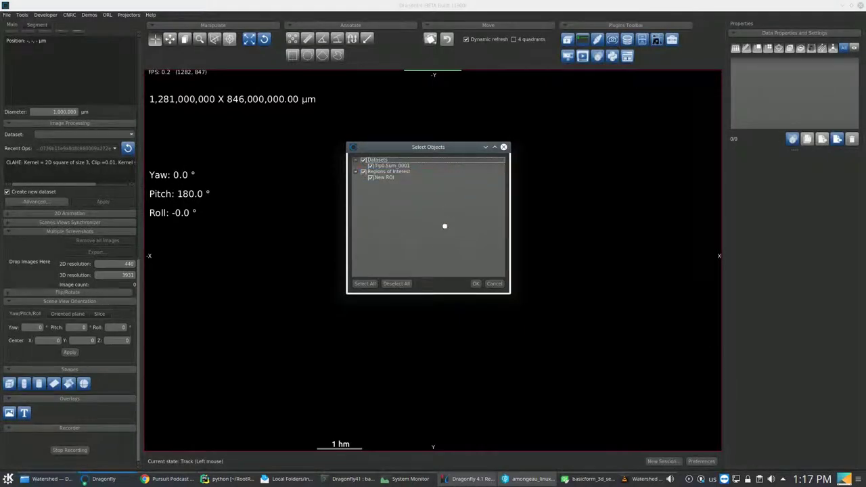
pyautogui.click(477, 284)
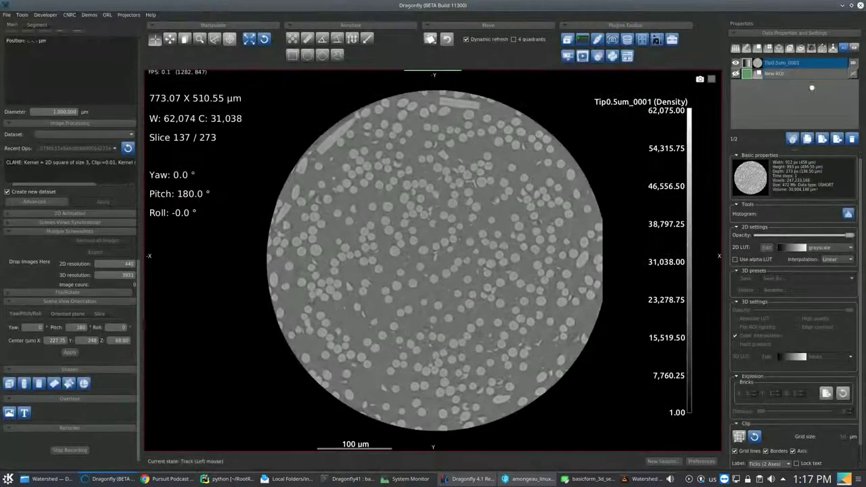
# Step: Rename New ROI to 'roi-fibers' and hide the grey Tip0.5um_0001 dataset
pyautogui.click(815, 75)
pyautogui.click(808, 74)
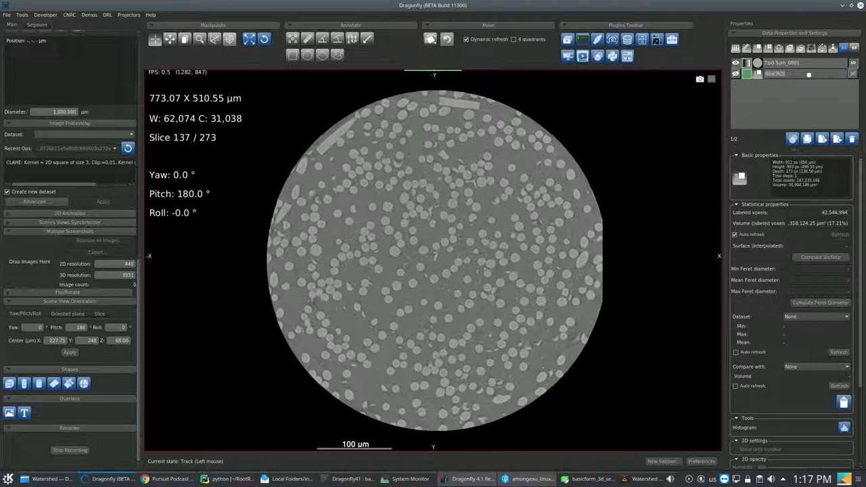
pyautogui.write('roi-fibers')
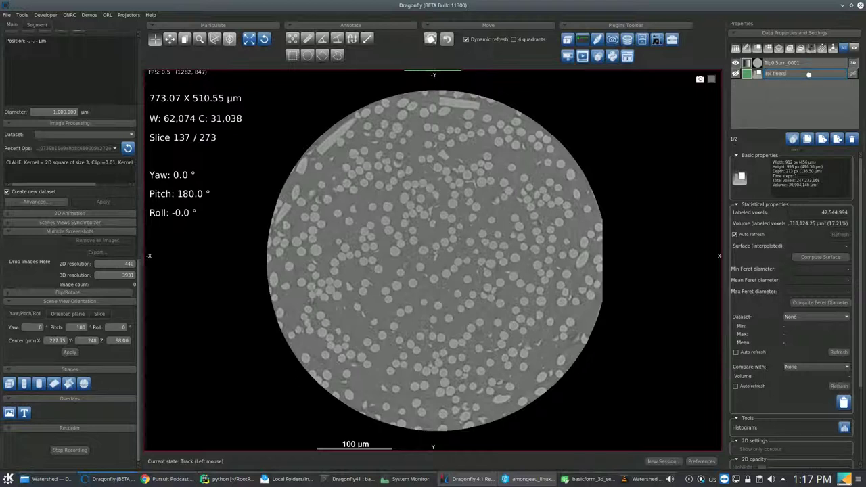
pyautogui.press('Return')
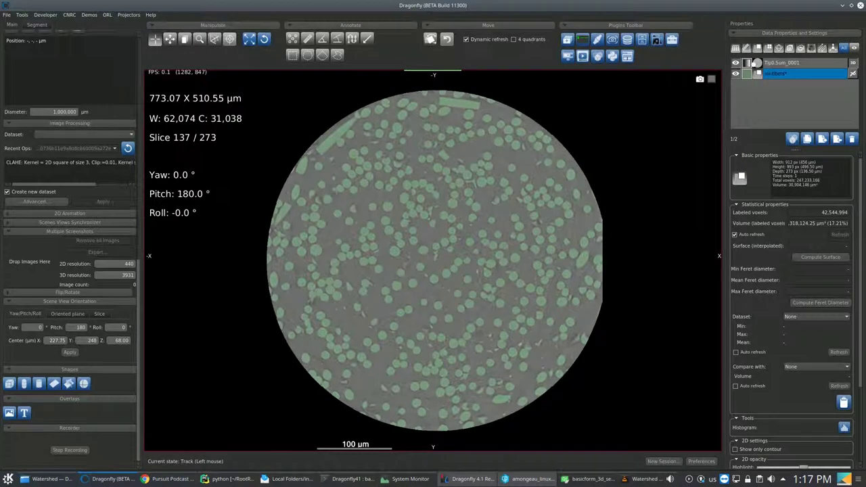
pyautogui.click(736, 62)
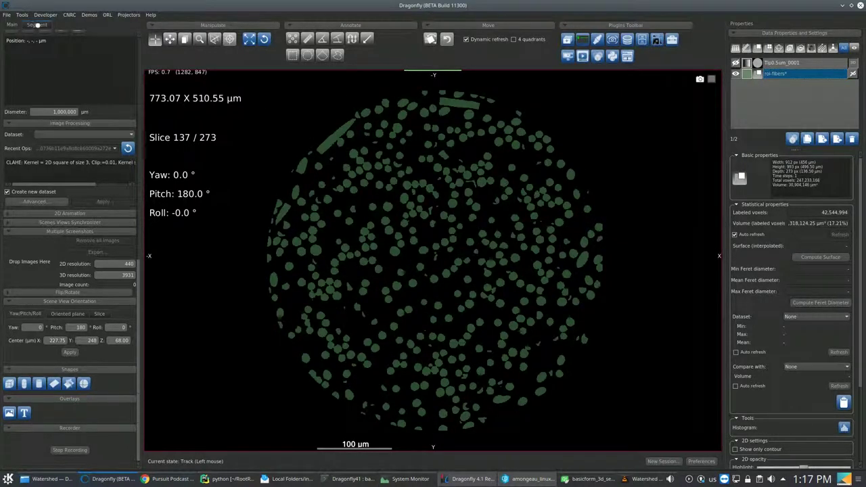
# Step: Invert roi-fibers with the Segment tab's Invert tool so the matrix (82.79%) is labeled
pyautogui.click(38, 24)
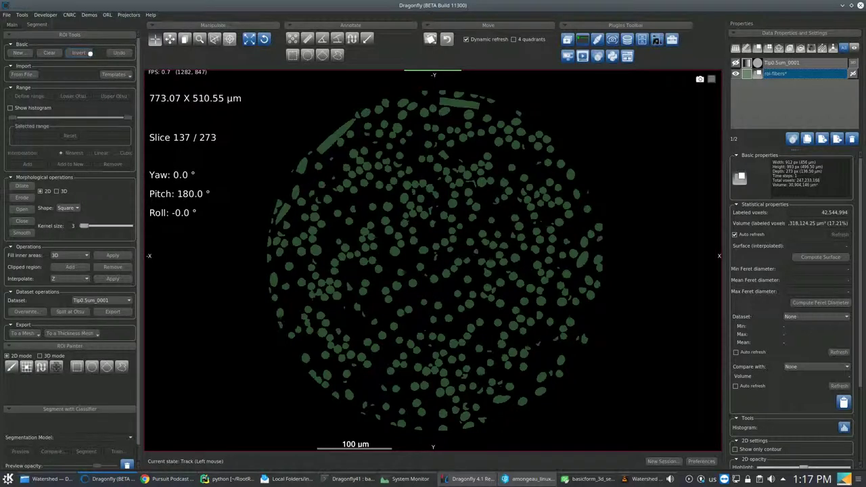
pyautogui.click(90, 53)
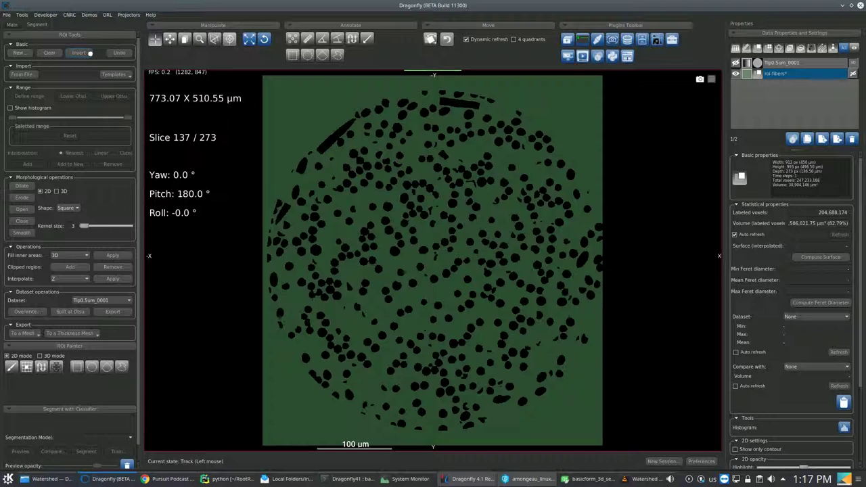
pyautogui.doubleClick(838, 74)
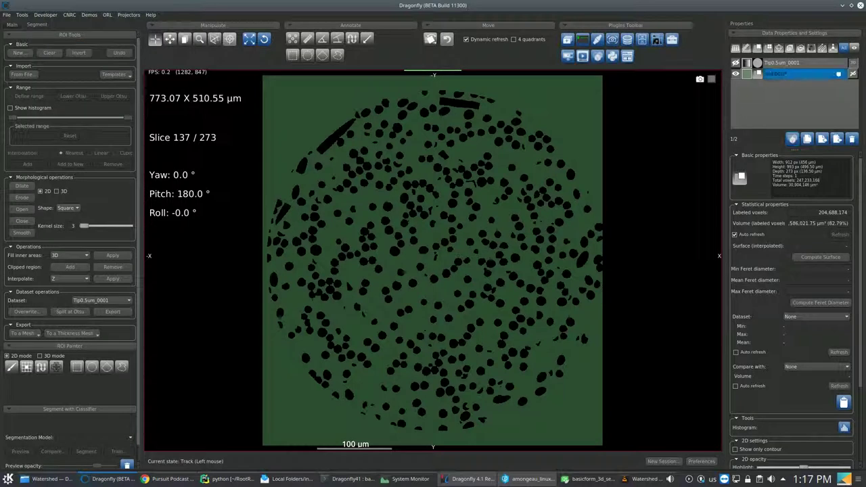
# Step: Create a Distance Map of roi-fibers and display it, ranging 0.00 to 7.21 µm
pyautogui.rightClick(838, 74)
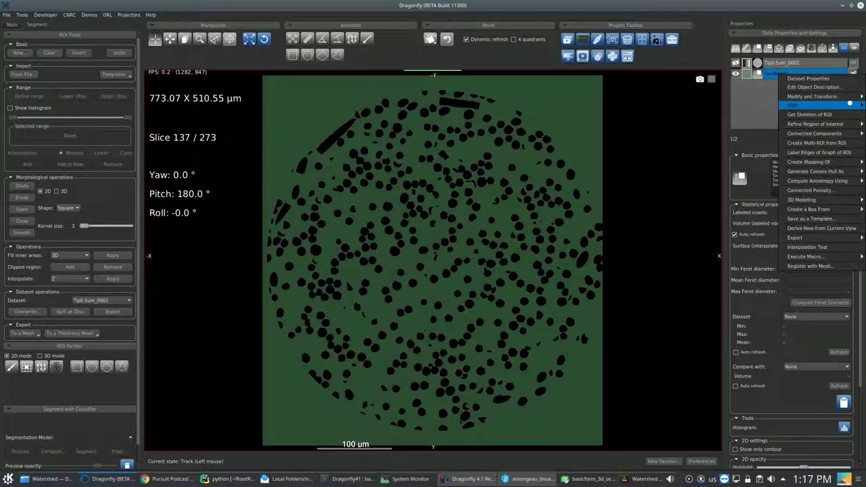
pyautogui.moveTo(850, 162)
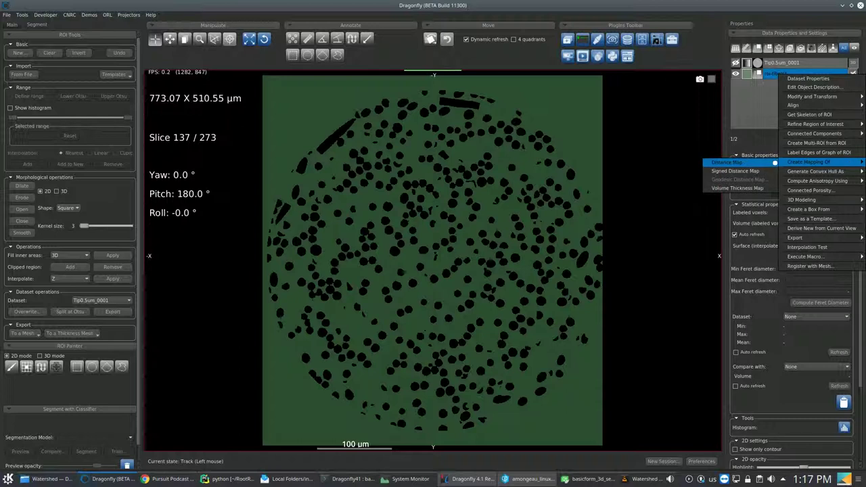
pyautogui.click(772, 163)
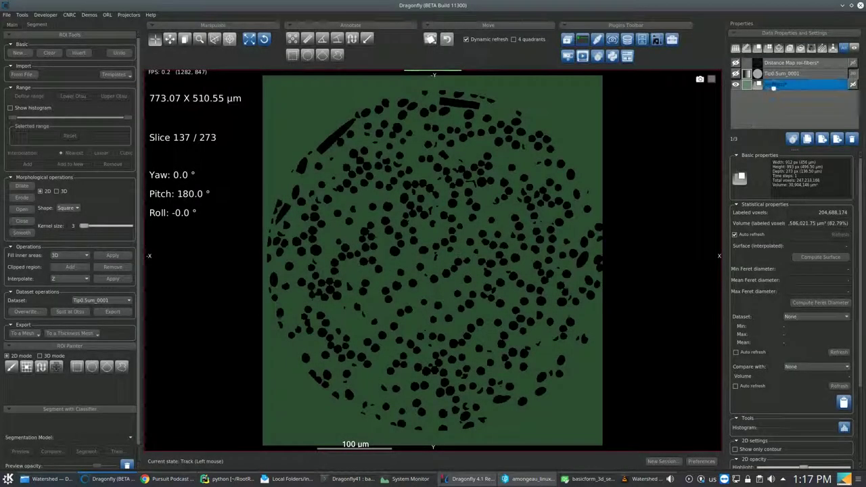
pyautogui.click(738, 84)
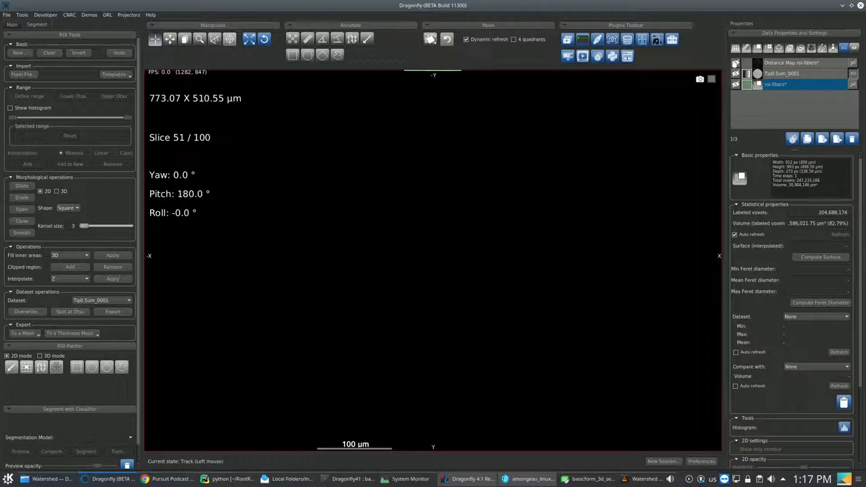
pyautogui.click(788, 62)
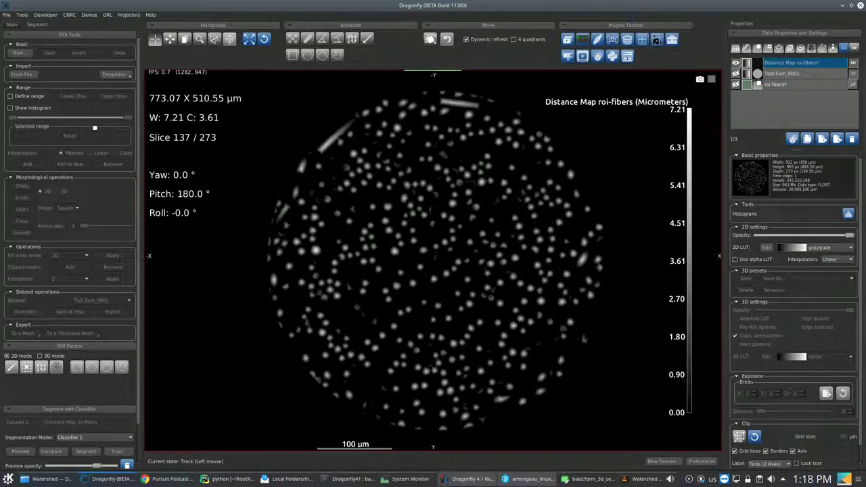
# Step: Define a 3.68–7.21 range on the distance map to mark only the fiber cores
pyautogui.click(10, 96)
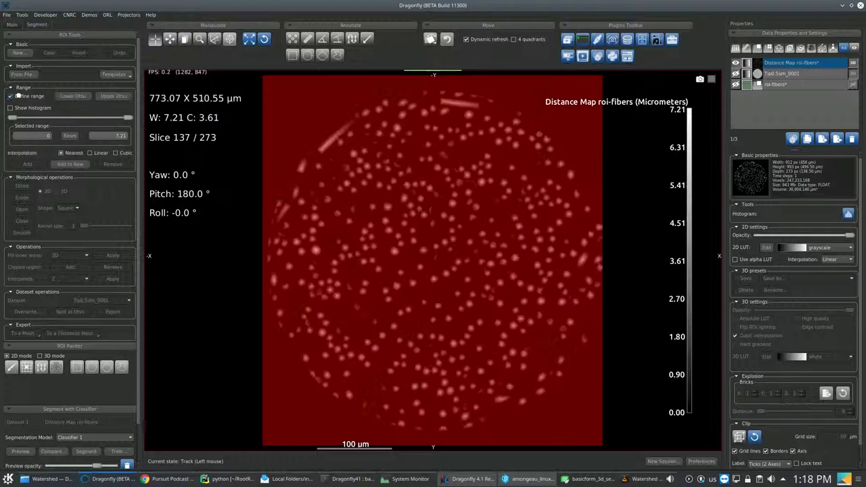
pyautogui.moveTo(12, 118); pyautogui.dragTo(72, 119)
pyautogui.scroll(5, 559, 362)
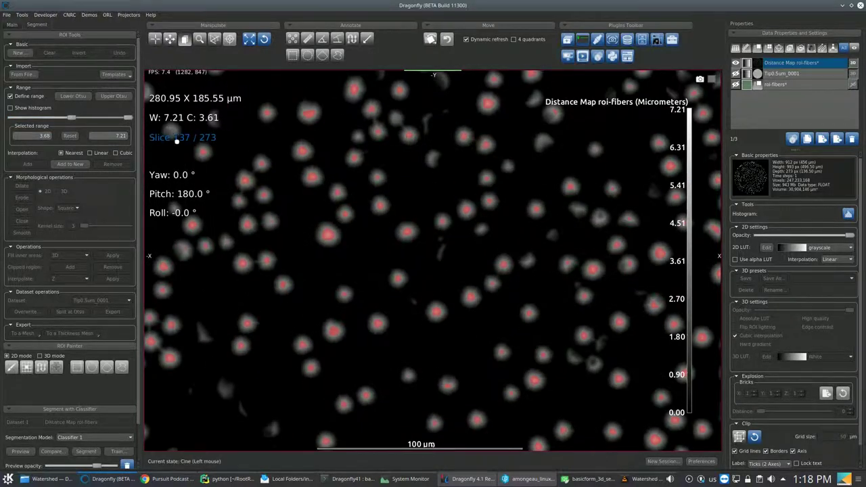
pyautogui.moveTo(174, 135); pyautogui.dragTo(290, 280)
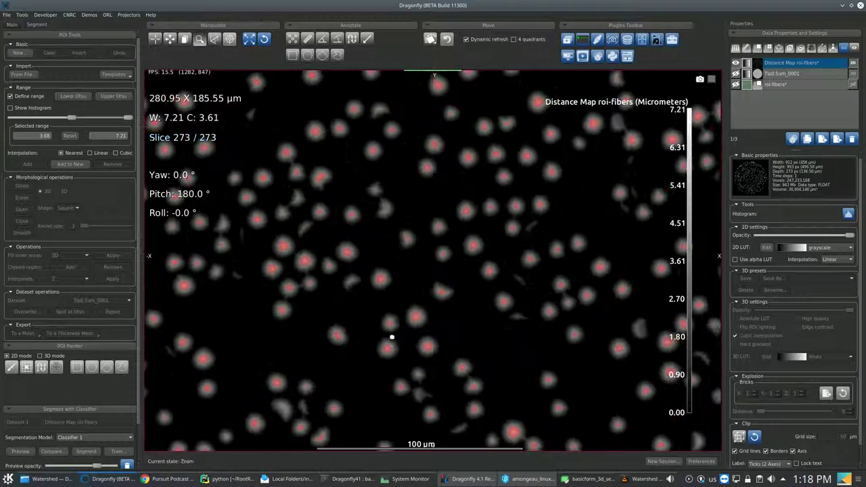
pyautogui.moveTo(392, 336); pyautogui.dragTo(409, 191)
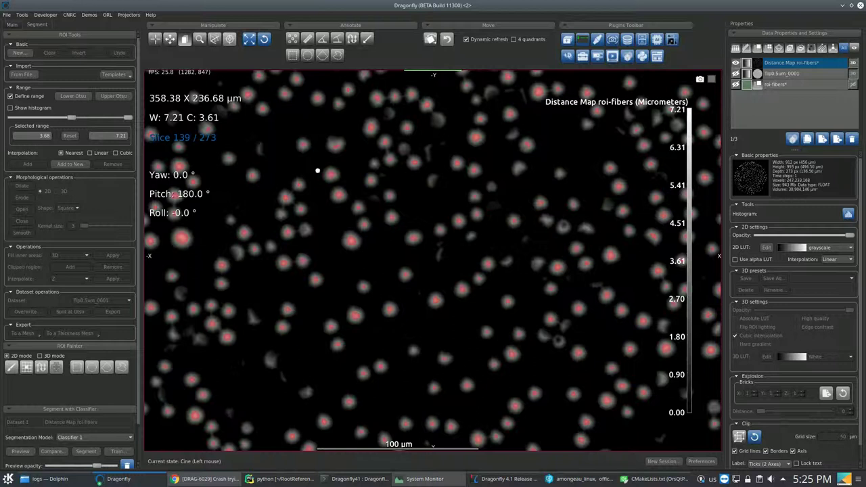
pyautogui.moveTo(422, 261); pyautogui.dragTo(411, 129)
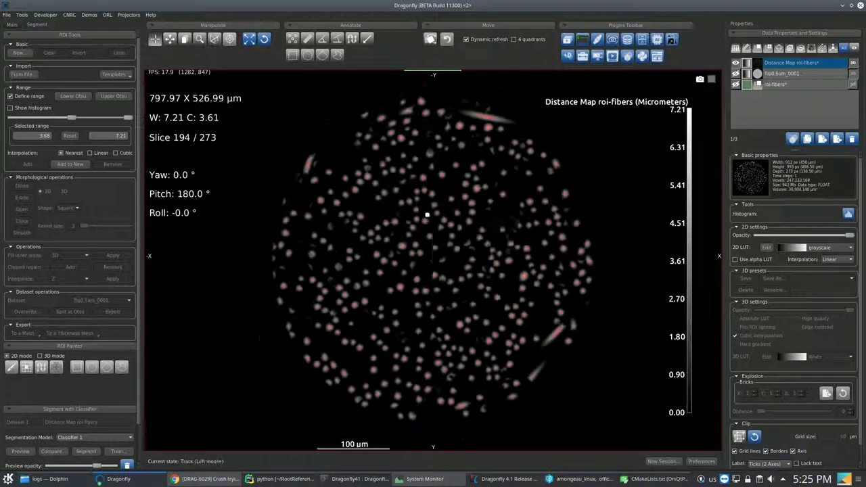
# Step: Inspect the marked fiber cores in a side-on XZ slice
pyautogui.click(443, 248)
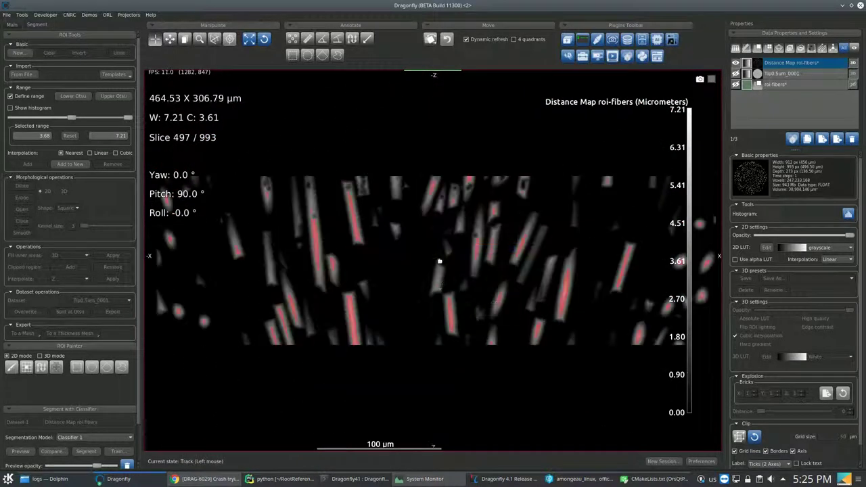
pyautogui.moveTo(197, 137); pyautogui.dragTo(234, 109)
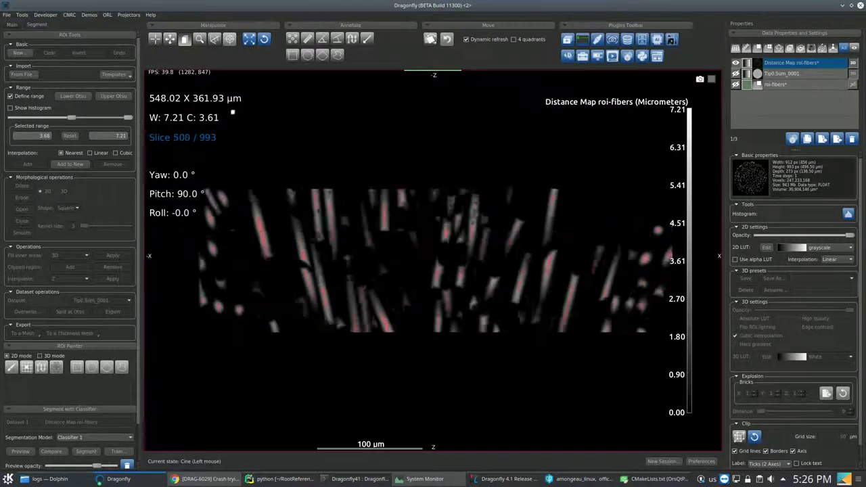
pyautogui.rightClick(441, 241)
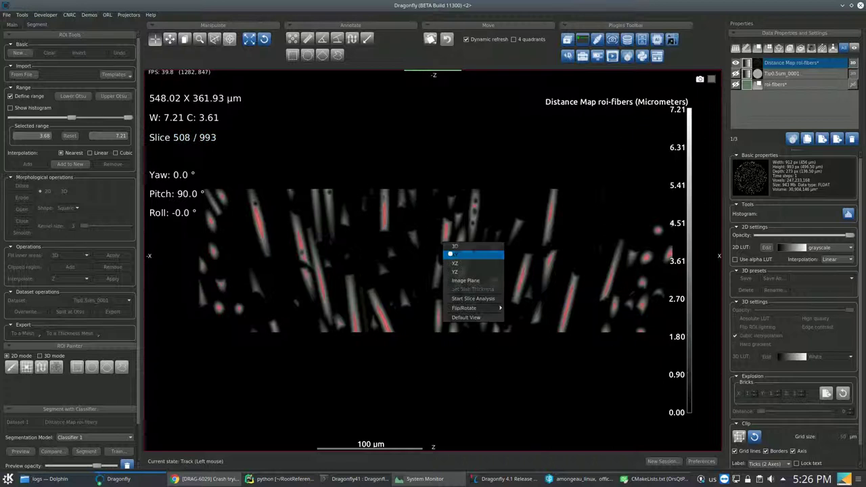
# Step: Back in the XY view, add the 3.68–7.21 range as a new ROI and start naming it roi-seeds
pyautogui.click(451, 254)
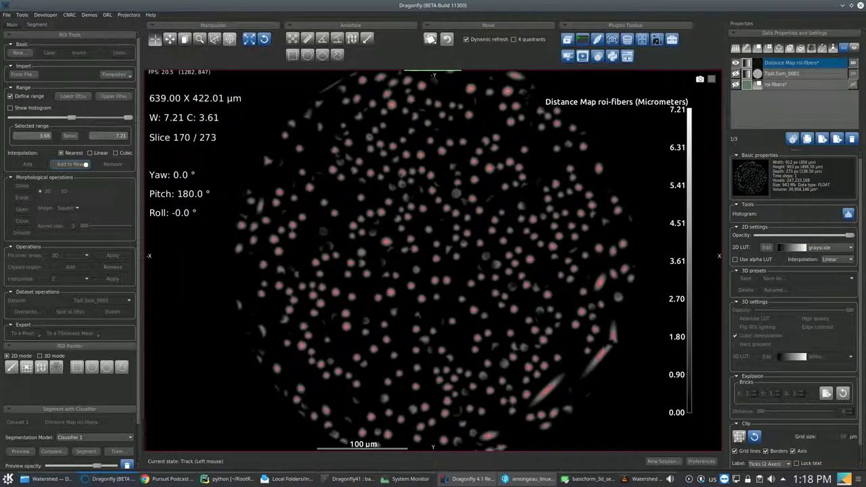
pyautogui.click(84, 164)
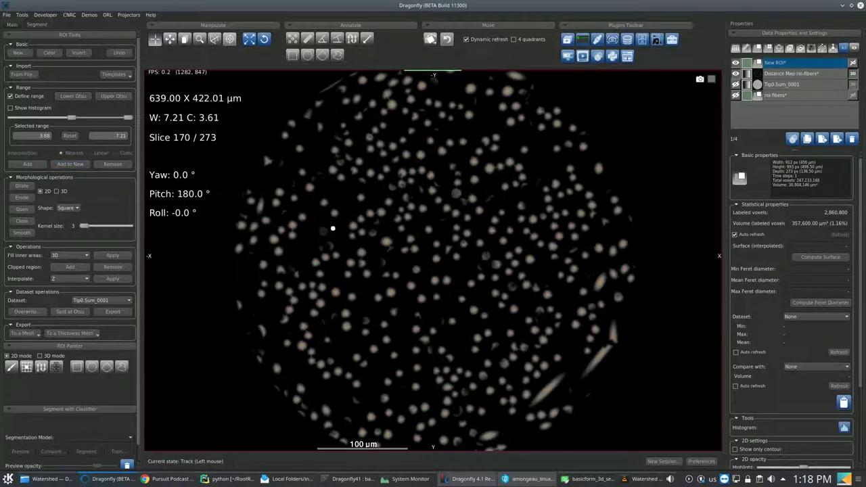
pyautogui.doubleClick(821, 63)
pyautogui.write('roi')
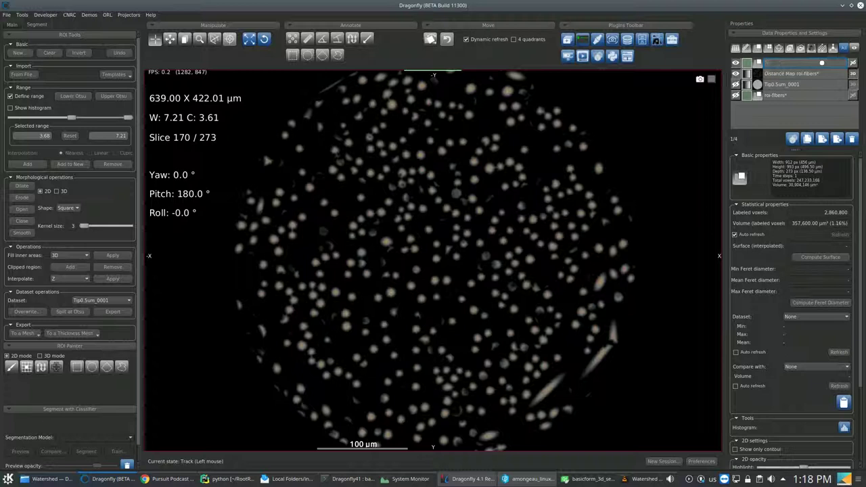
pyautogui.write('-seeds')
# Step: Confirm the name roi-seeds and convert it into a 26-connected Multi-ROI
pyautogui.press('Return')
pyautogui.rightClick(831, 62)
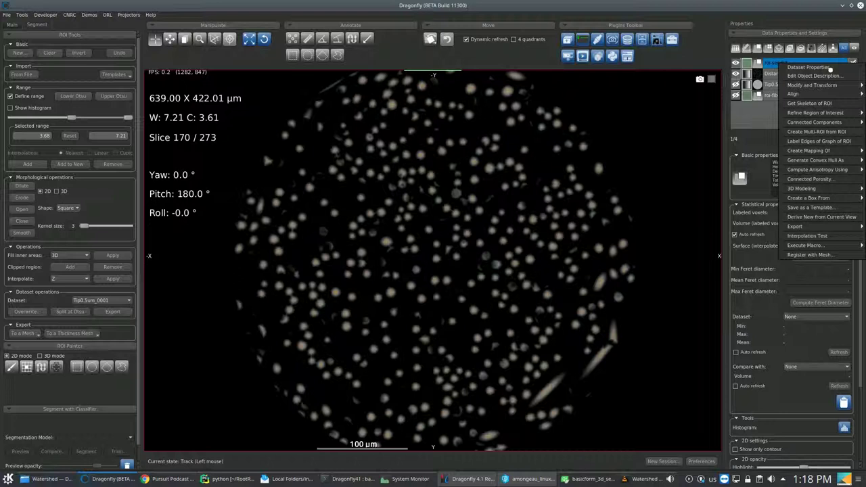
pyautogui.moveTo(850, 121)
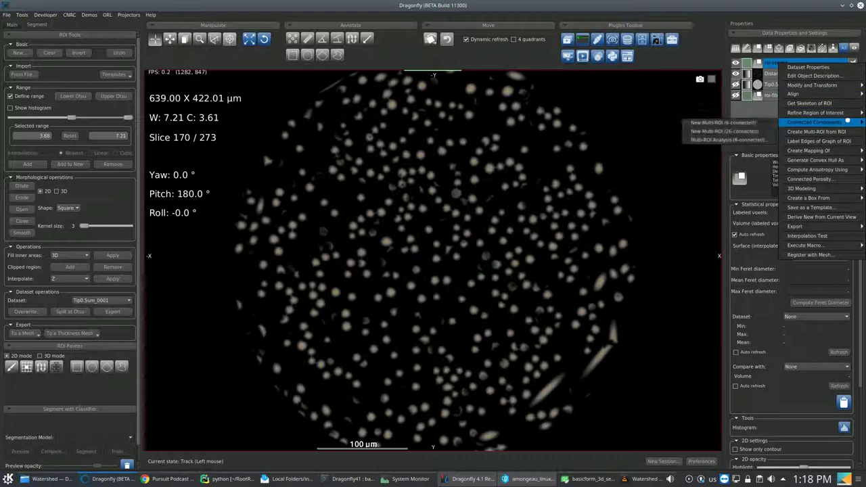
pyautogui.moveTo(798, 122)
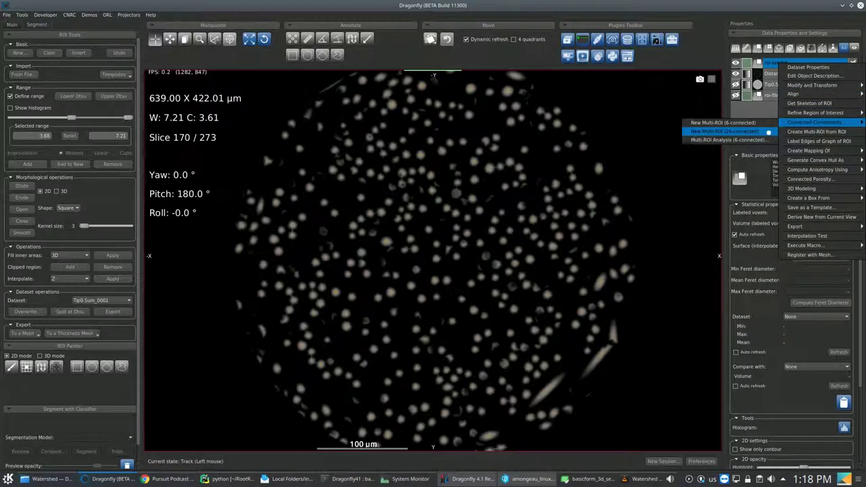
pyautogui.click(769, 132)
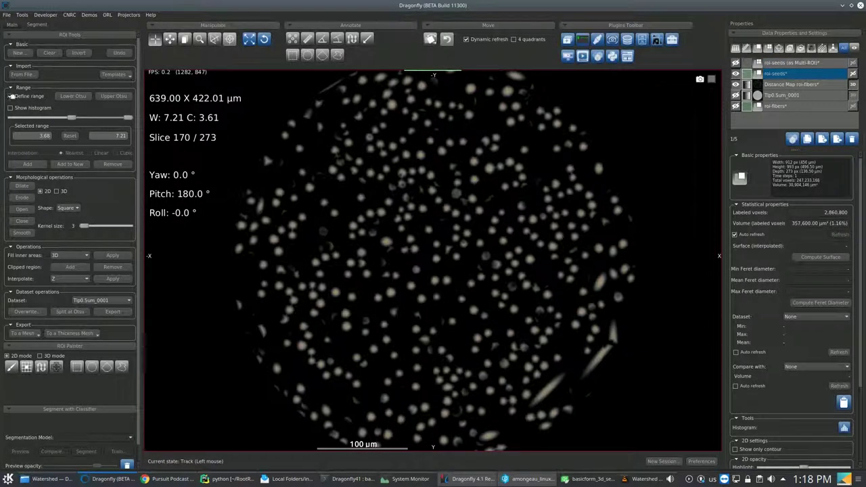
# Step: Turn off Define range and create an inverted-values copy of Distance Map roi-fibers
pyautogui.click(11, 96)
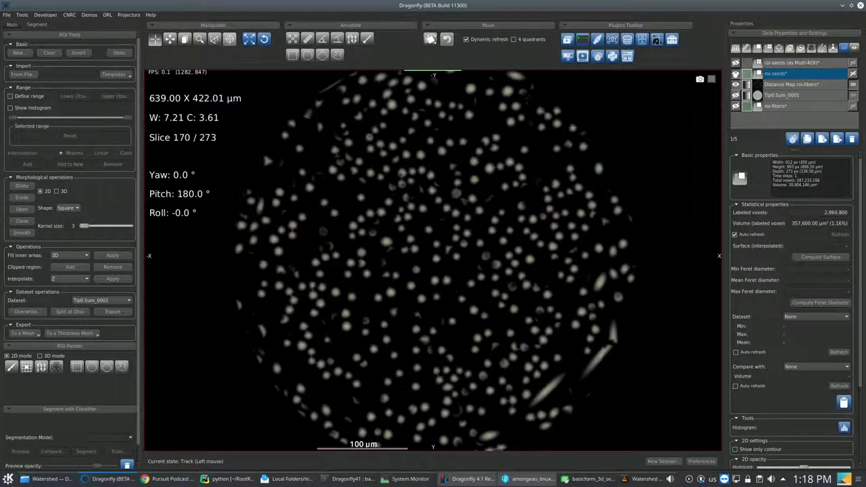
pyautogui.click(788, 85)
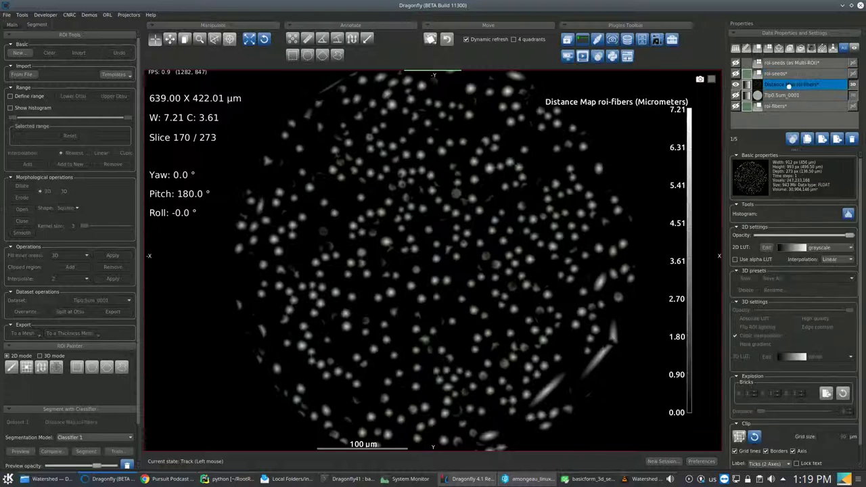
pyautogui.rightClick(788, 86)
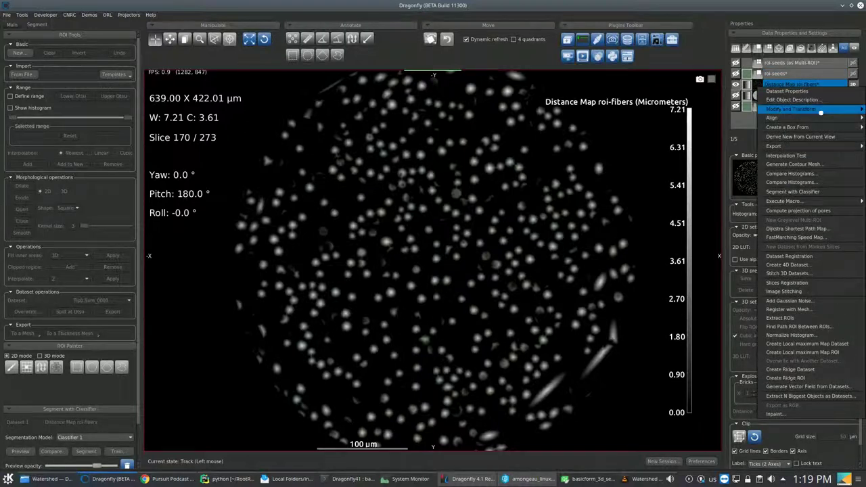
pyautogui.moveTo(791, 109)
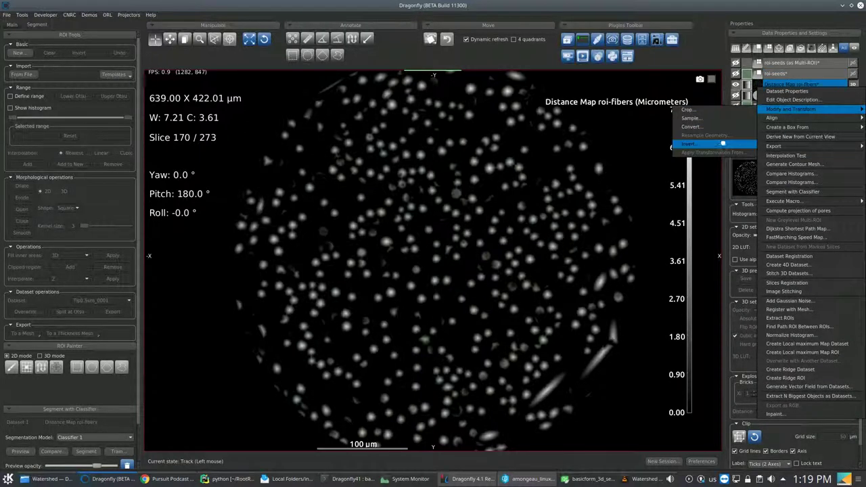
pyautogui.click(717, 144)
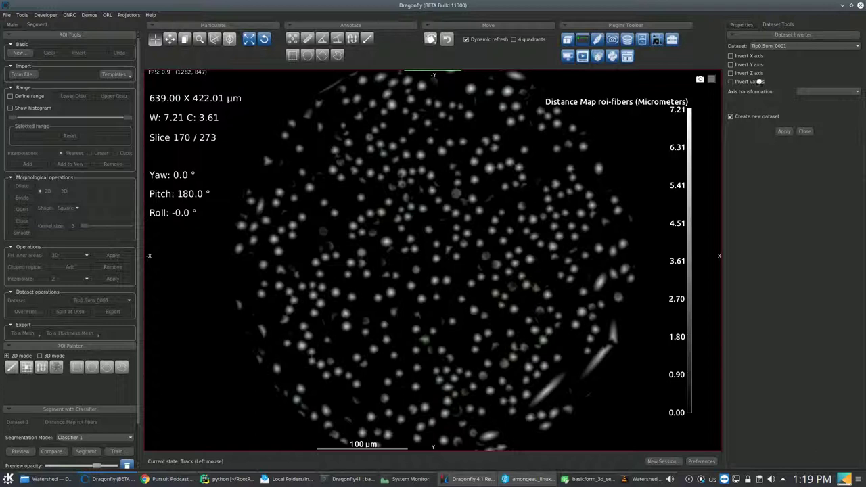
pyautogui.click(759, 81)
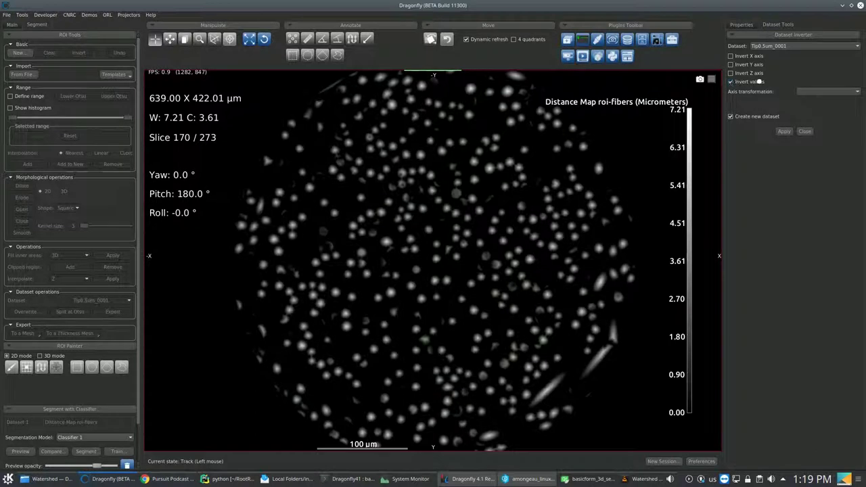
pyautogui.click(783, 131)
pyautogui.click(809, 132)
# Step: Hide the Distance Map, select roi-seeds to view the colored labels, then select roi-fibers alone
pyautogui.click(740, 24)
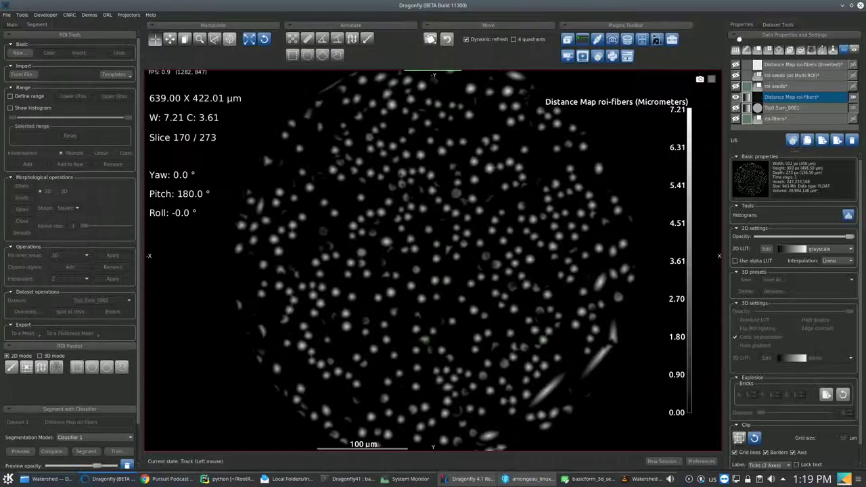
pyautogui.click(735, 97)
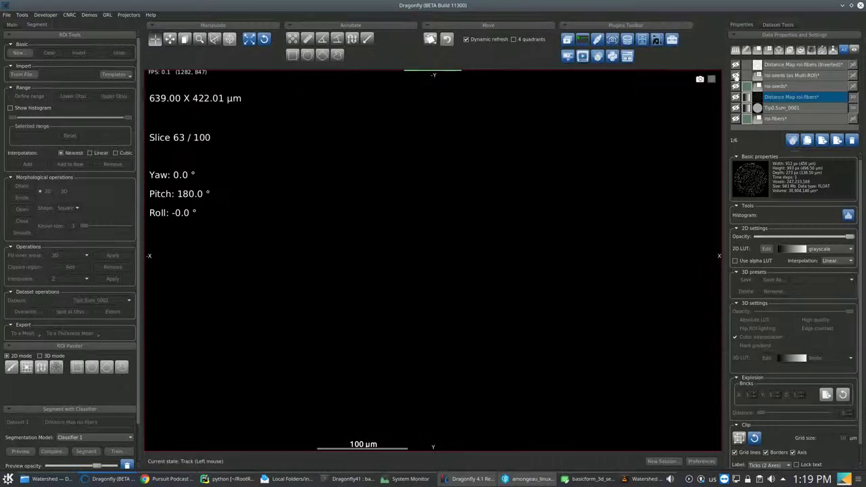
pyautogui.click(794, 76)
pyautogui.click(805, 75)
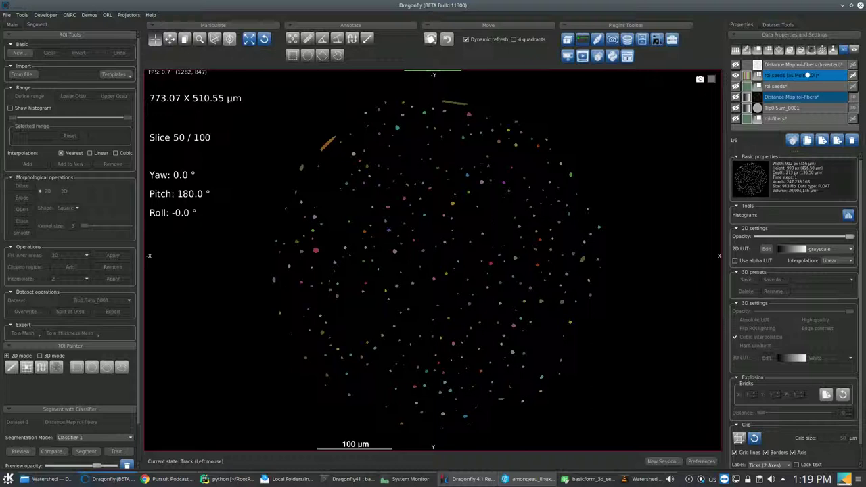
pyautogui.keyDown('ctrl'); pyautogui.click(809, 118); pyautogui.keyUp('ctrl')
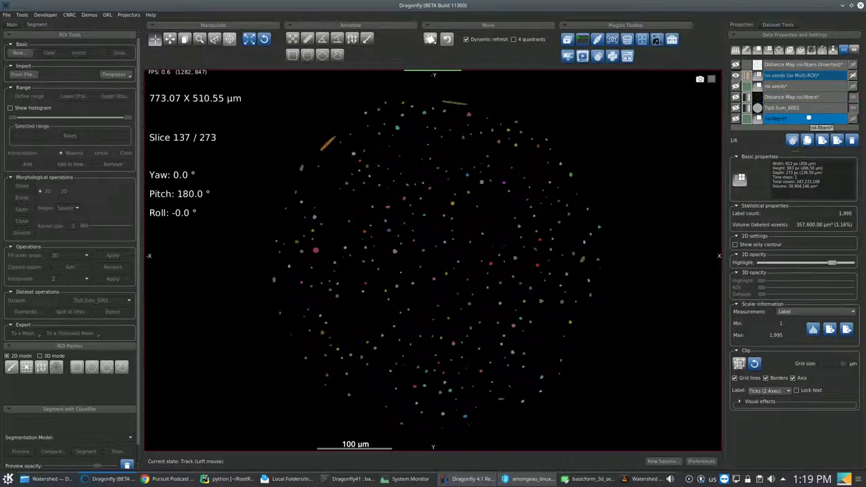
pyautogui.click(809, 117)
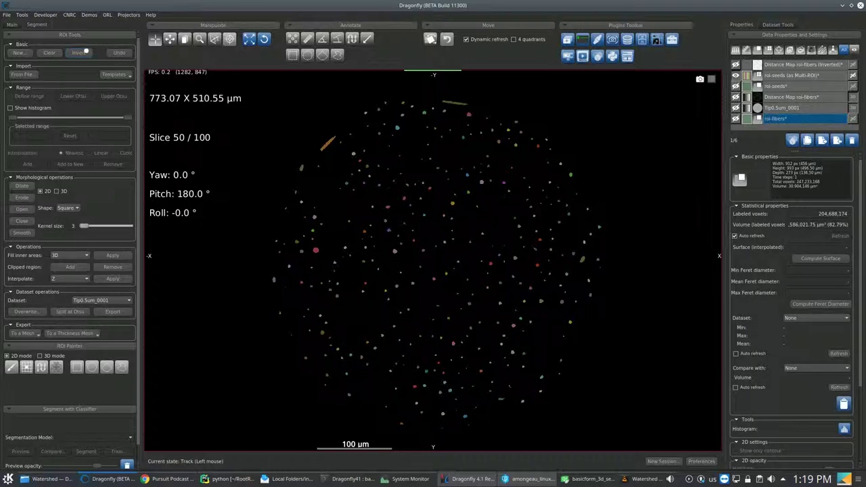
# Step: Invert roi-fibers back to cover the fibers (17.21%) and add roi-seeds (as Multi-ROI) to the selection
pyautogui.click(80, 52)
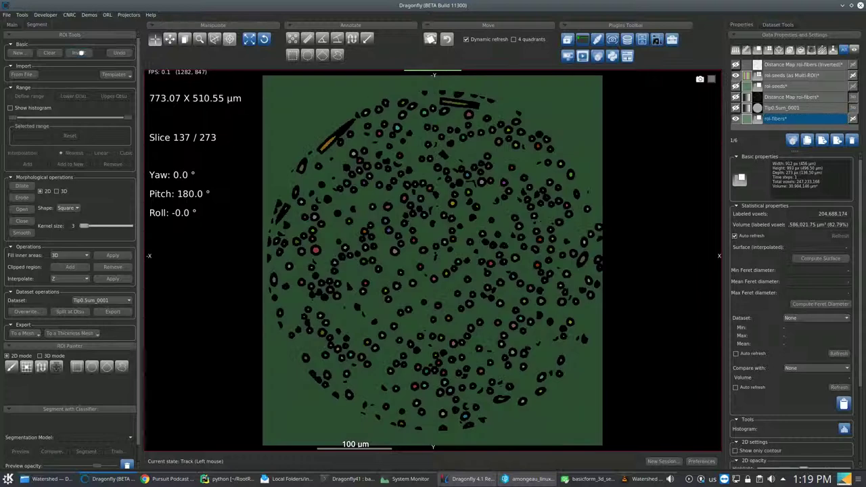
pyautogui.click(80, 53)
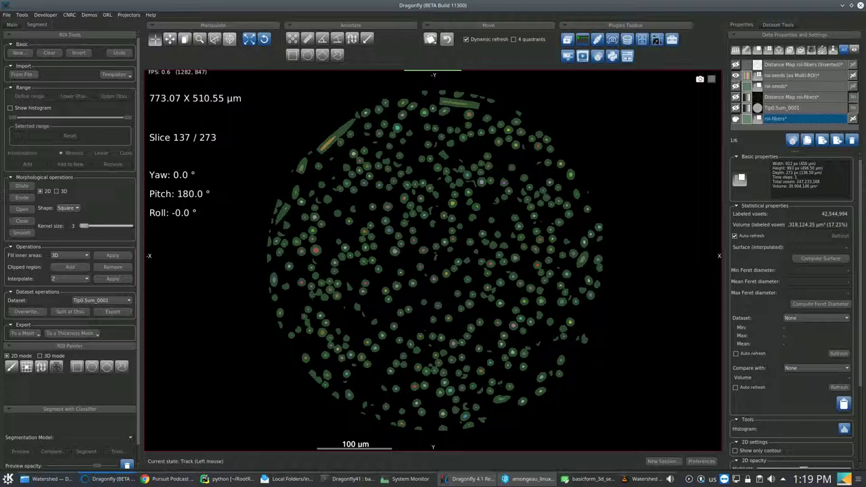
pyautogui.keyDown('ctrl'); pyautogui.click(792, 75); pyautogui.keyUp('ctrl')
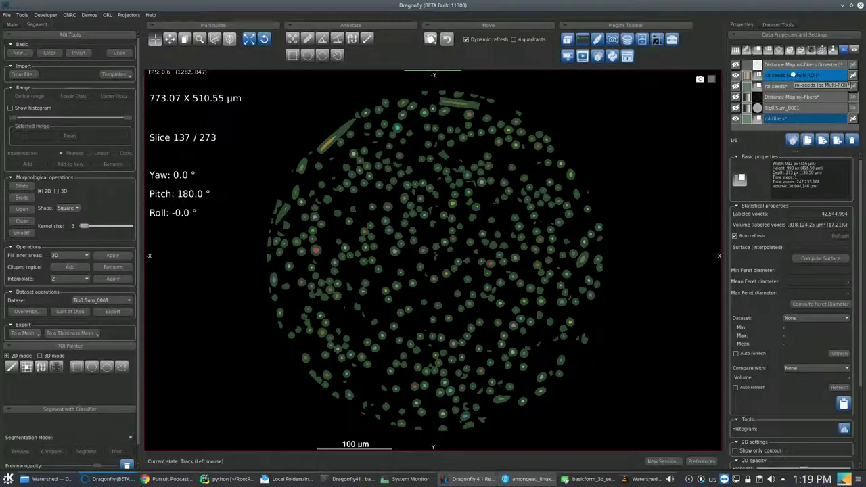
# Step: Watershed roi-seeds using Distance Map roi-fibers (Inverted) as landscape and roi-fibers as mask
pyautogui.rightClick(792, 75)
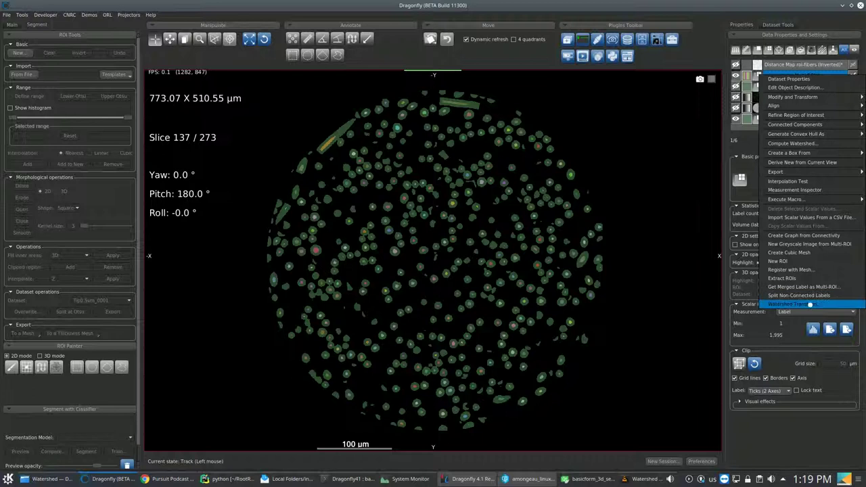
pyautogui.click(809, 304)
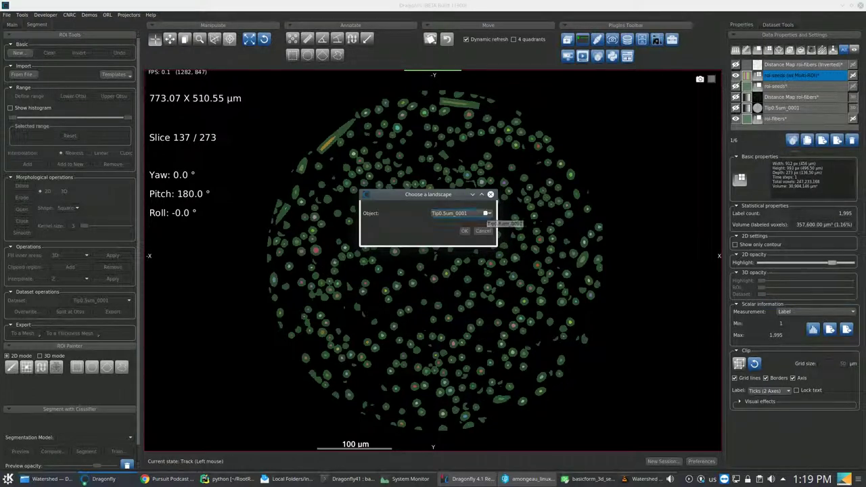
pyautogui.click(486, 214)
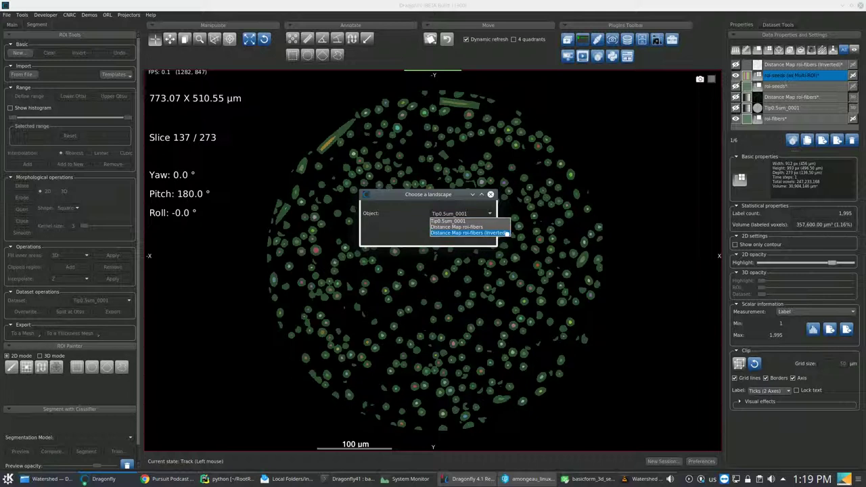
pyautogui.click(506, 233)
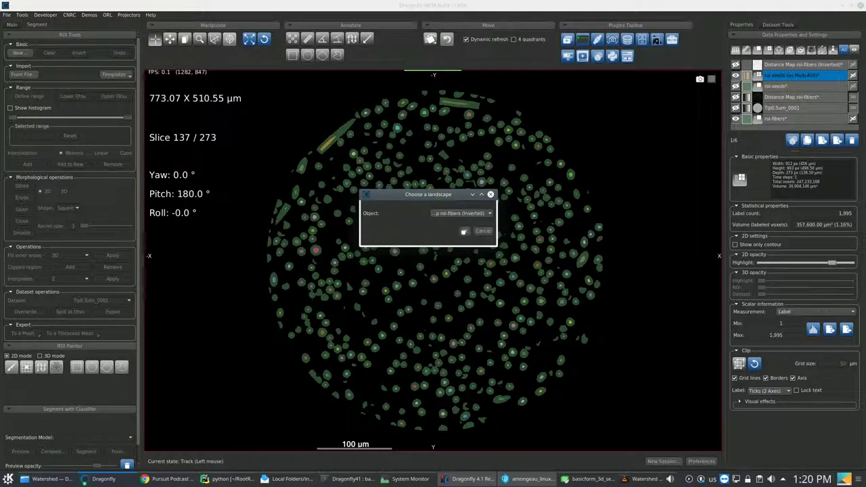
pyautogui.click(464, 231)
pyautogui.click(479, 215)
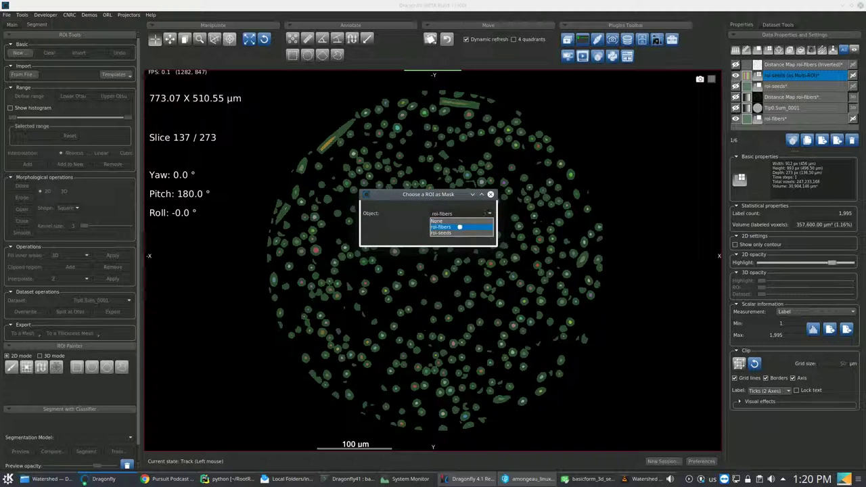
pyautogui.click(459, 226)
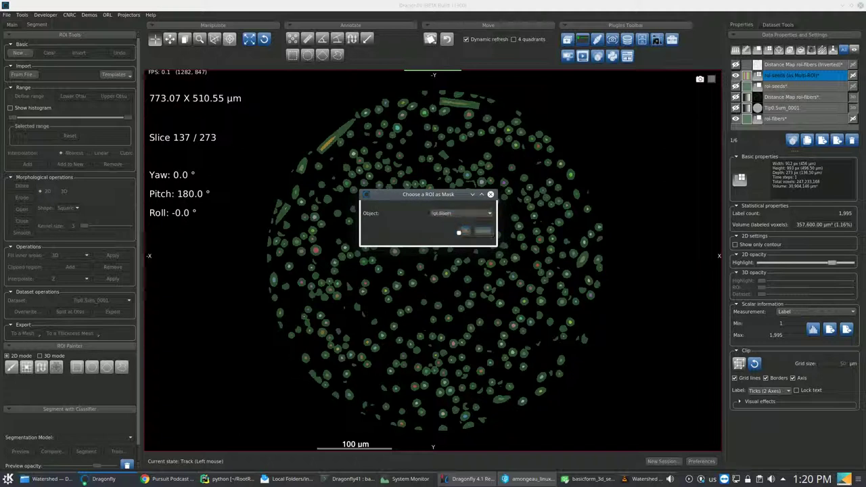
pyautogui.click(465, 231)
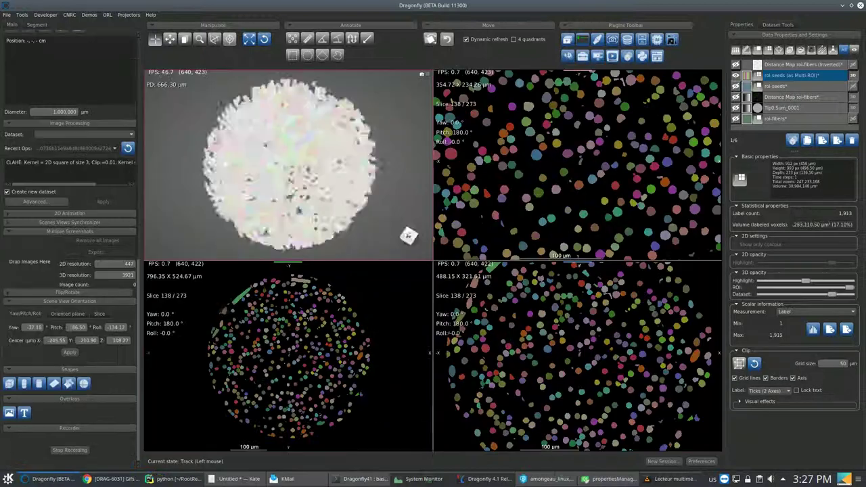
# Step: Maximize the 3D view and rotate the colored fiber labels to a top-down view
pyautogui.moveTo(406, 156); pyautogui.dragTo(385, 160)
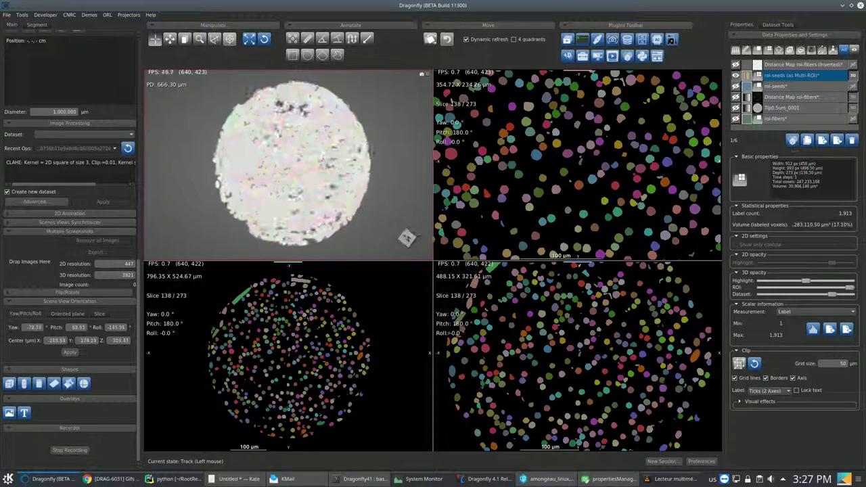
pyautogui.doubleClick(385, 161)
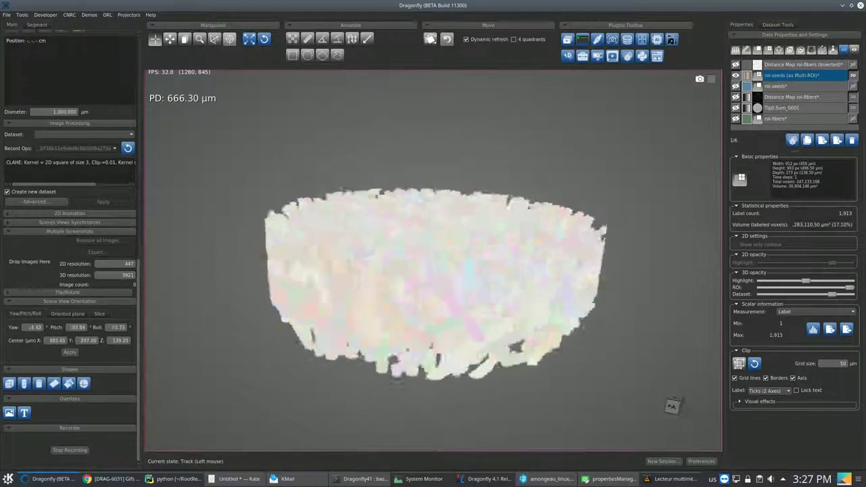
pyautogui.moveTo(523, 138); pyautogui.dragTo(525, 177)
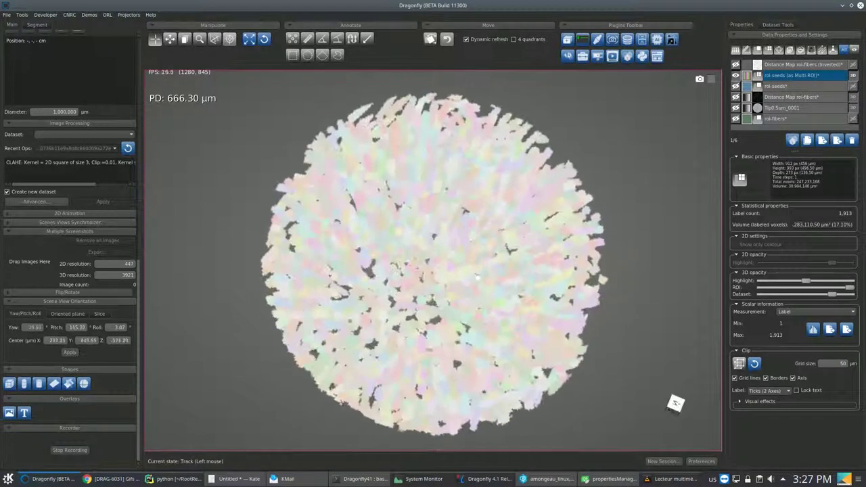